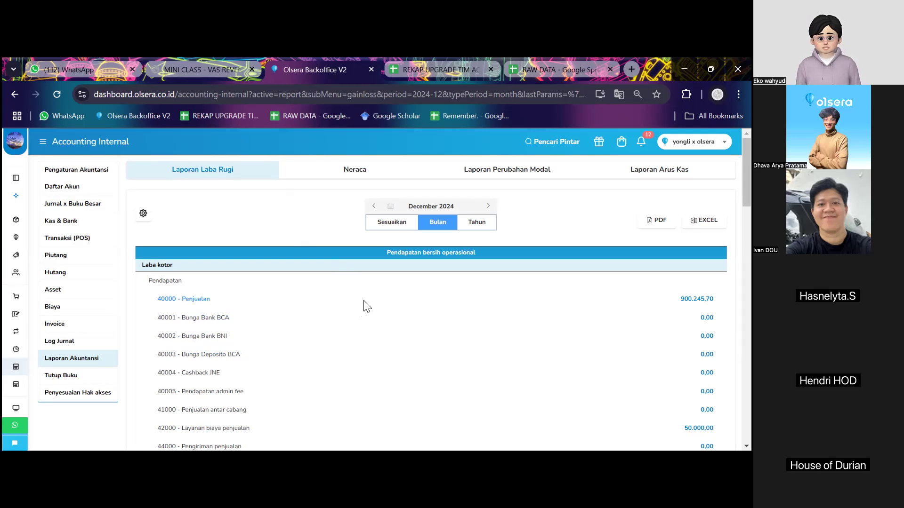
# Step: Examine the Pendapatan accounts in the December 2024 profit and loss report, highlighting the SubTotal Pendapatan row
pyautogui.scroll(-2, 372, 289)
pyautogui.scroll(2, 306, 296)
pyautogui.scroll(-2, 201, 303)
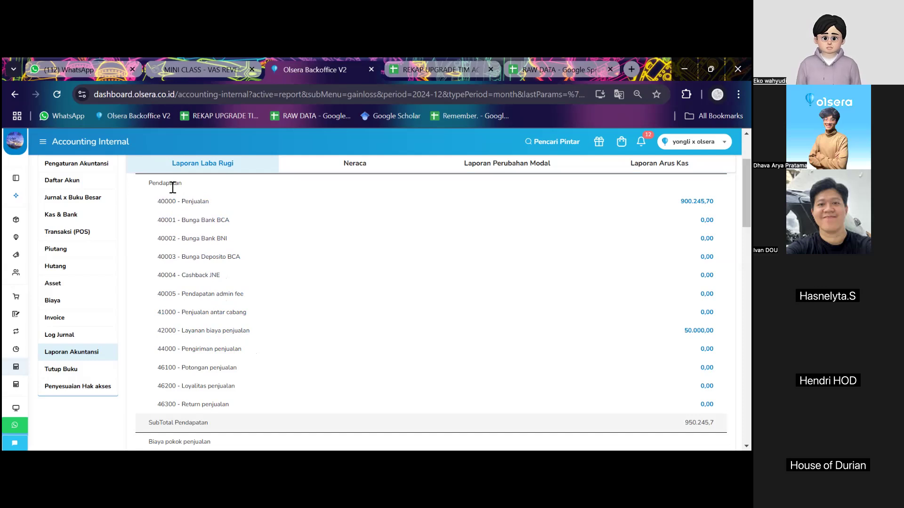
pyautogui.moveTo(152, 185); pyautogui.dragTo(227, 188)
pyautogui.scroll(-2, 228, 188)
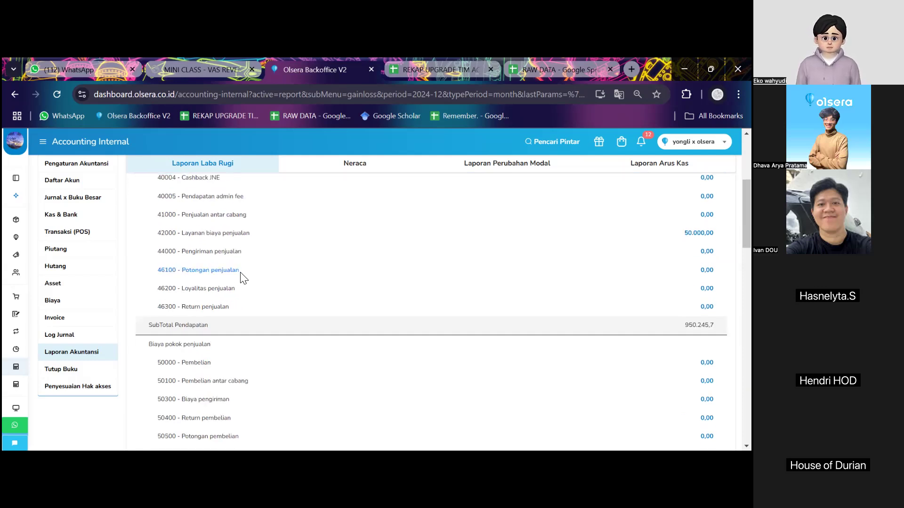
pyautogui.moveTo(151, 326); pyautogui.dragTo(482, 330)
pyautogui.scroll(-2, 399, 314)
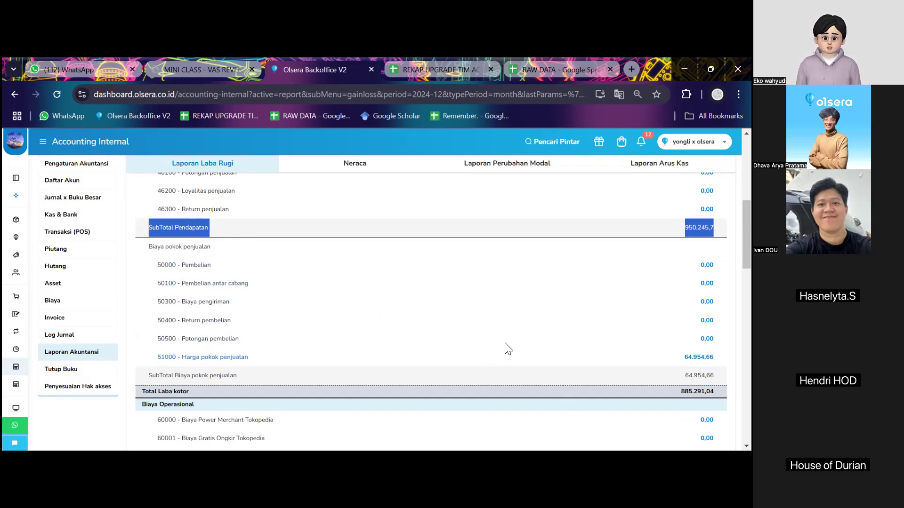
pyautogui.click(415, 268)
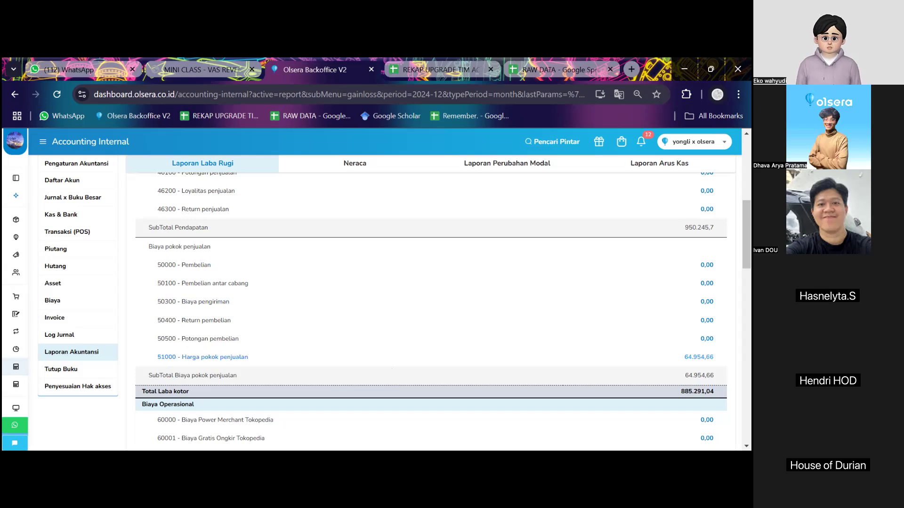
# Step: Examine the Biaya pokok penjualan subtotal and highlight the Total Laba kotor row with its amount
pyautogui.scroll(-2, 587, 323)
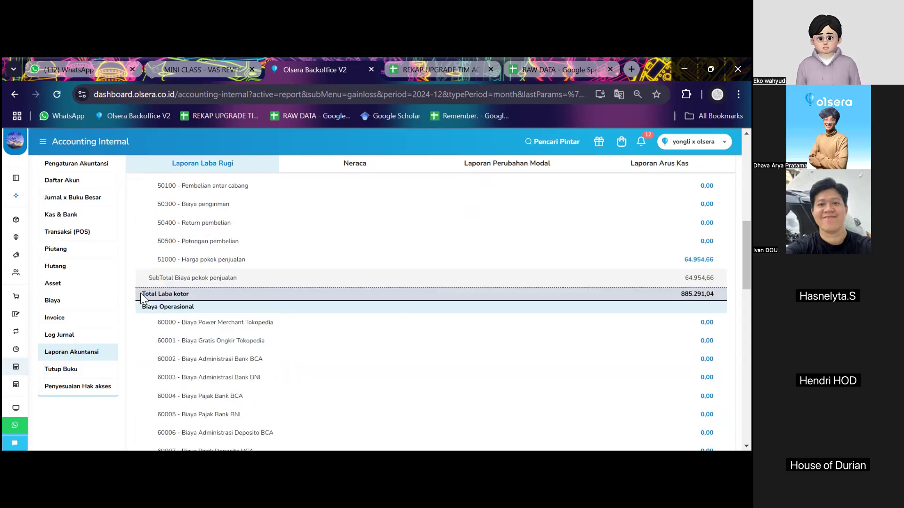
pyautogui.moveTo(146, 294); pyautogui.dragTo(311, 301)
pyautogui.moveTo(605, 322); pyautogui.dragTo(714, 294)
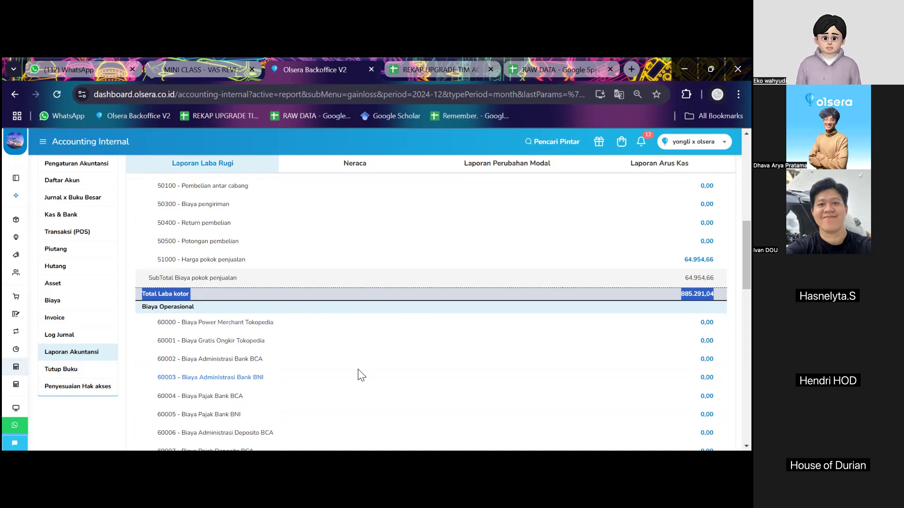
pyautogui.click(193, 297)
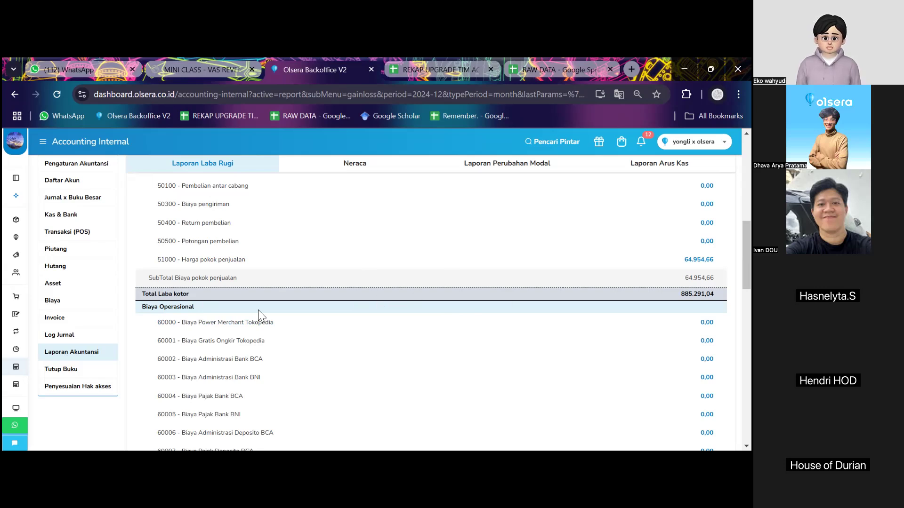
# Step: Examine the Biaya Operasional accounts in the profit and loss report, from 60000 through the Total Biaya Operasional row
pyautogui.scroll(-2, 313, 304)
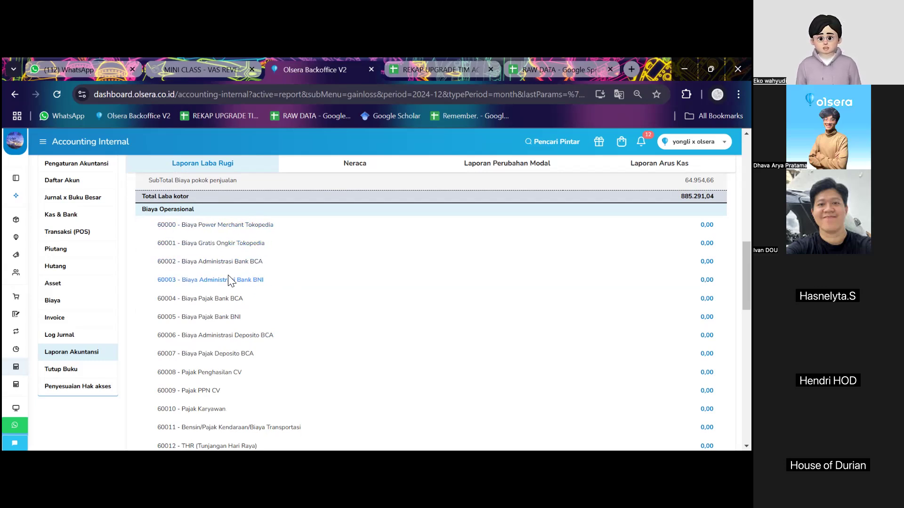
pyautogui.scroll(-8, 227, 277)
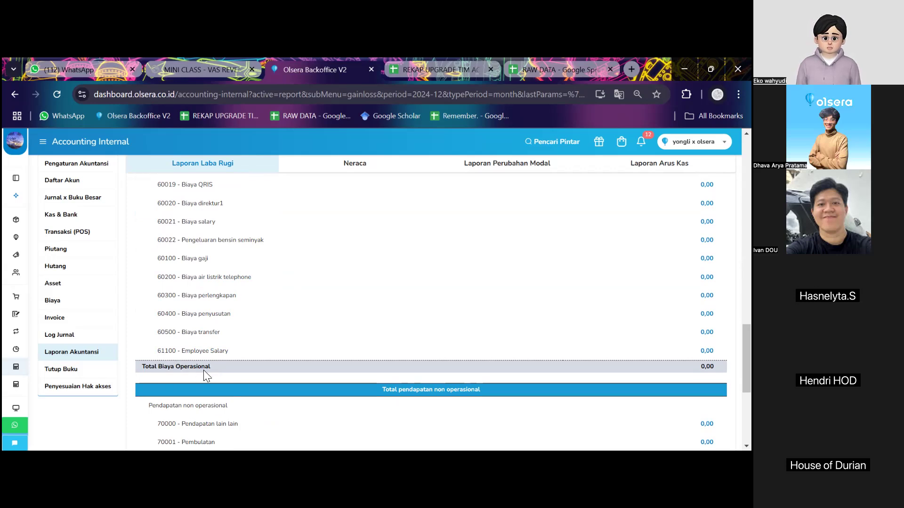
pyautogui.scroll(1, 328, 369)
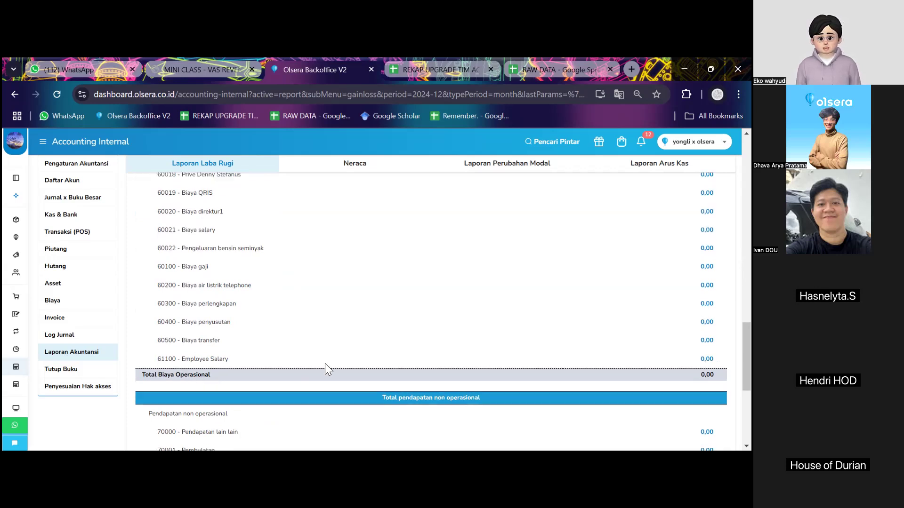
pyautogui.scroll(10, 325, 365)
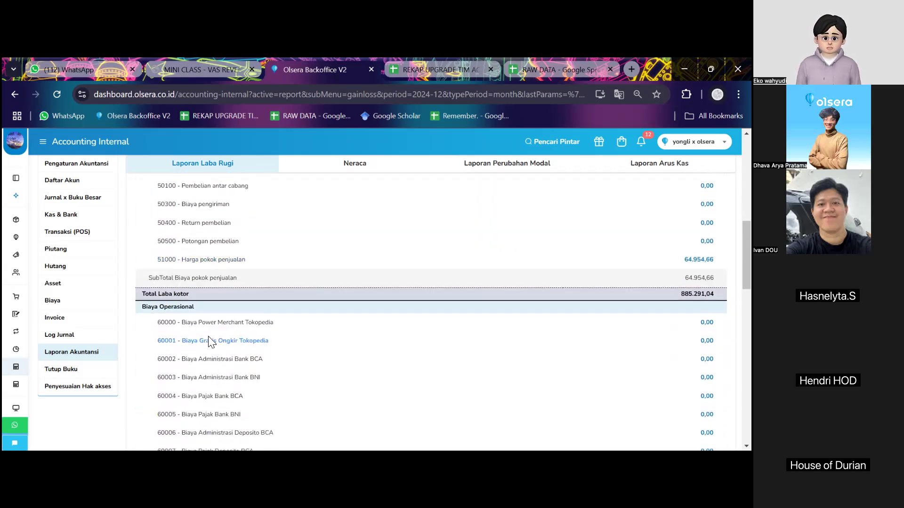
pyautogui.scroll(-2, 210, 341)
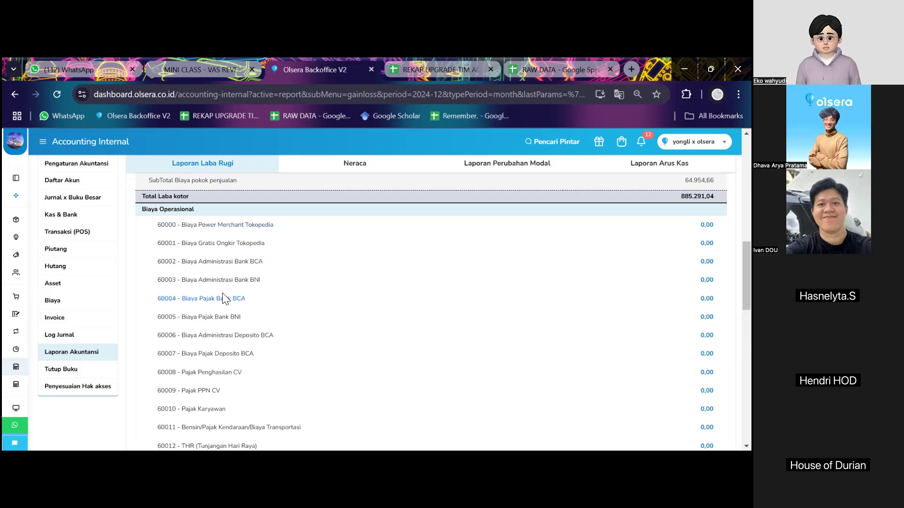
pyautogui.scroll(-2, 223, 302)
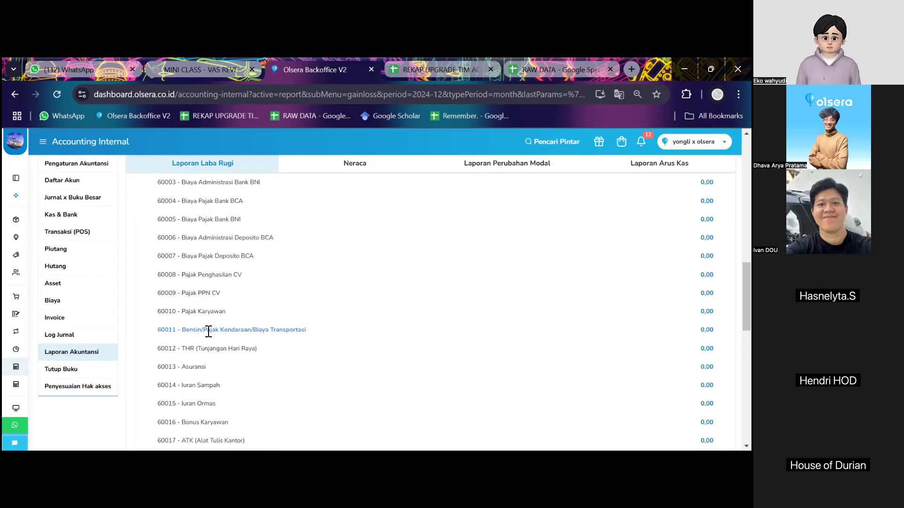
pyautogui.scroll(-4, 208, 332)
pyautogui.scroll(-4, 203, 337)
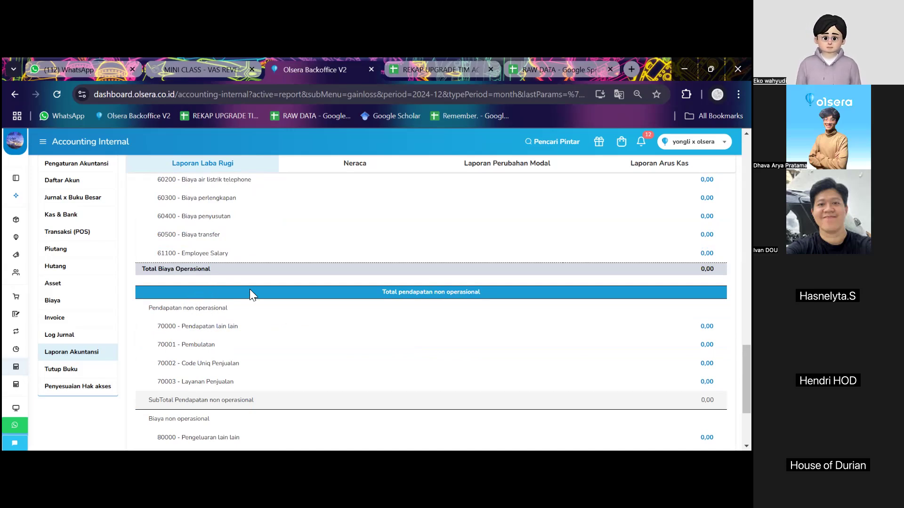
pyautogui.scroll(12, 280, 254)
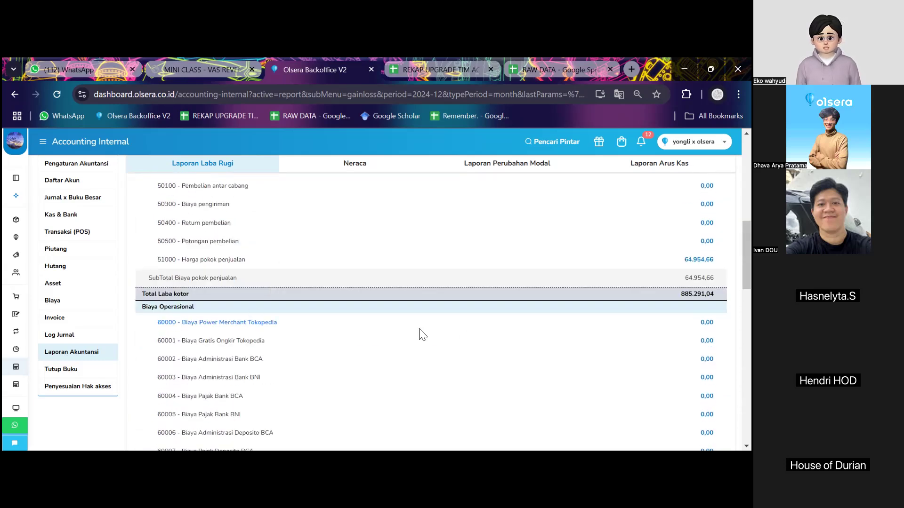
pyautogui.scroll(-12, 531, 332)
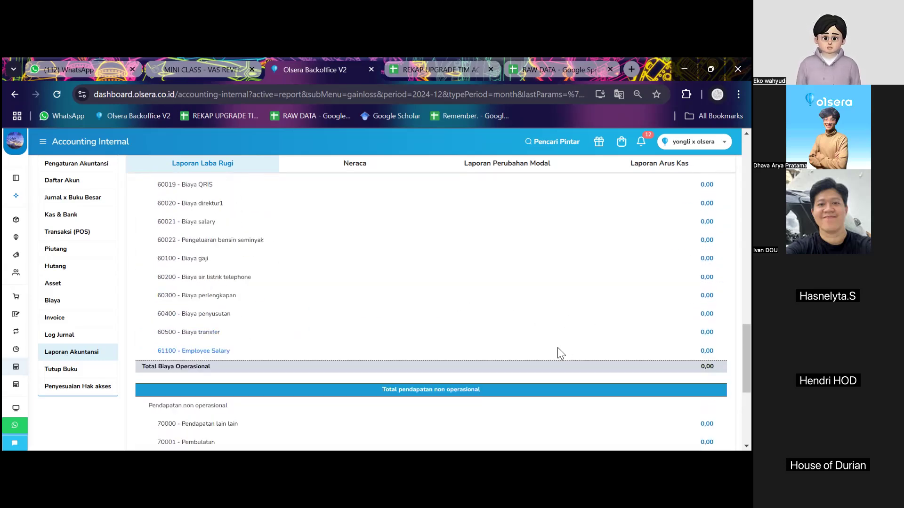
# Step: Examine the non-operating income and expense accounts and the Laba bersih row of the profit and loss report
pyautogui.scroll(-2, 363, 353)
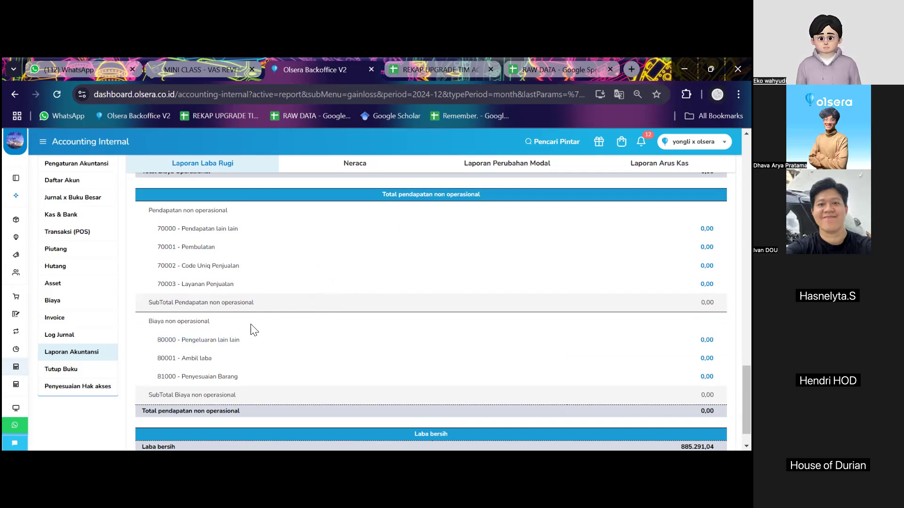
pyautogui.scroll(-1, 330, 324)
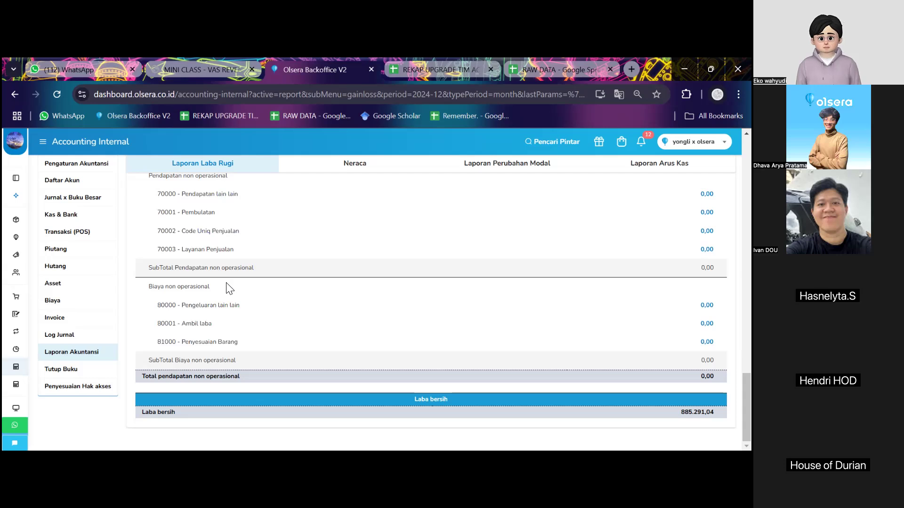
pyautogui.scroll(20, 238, 311)
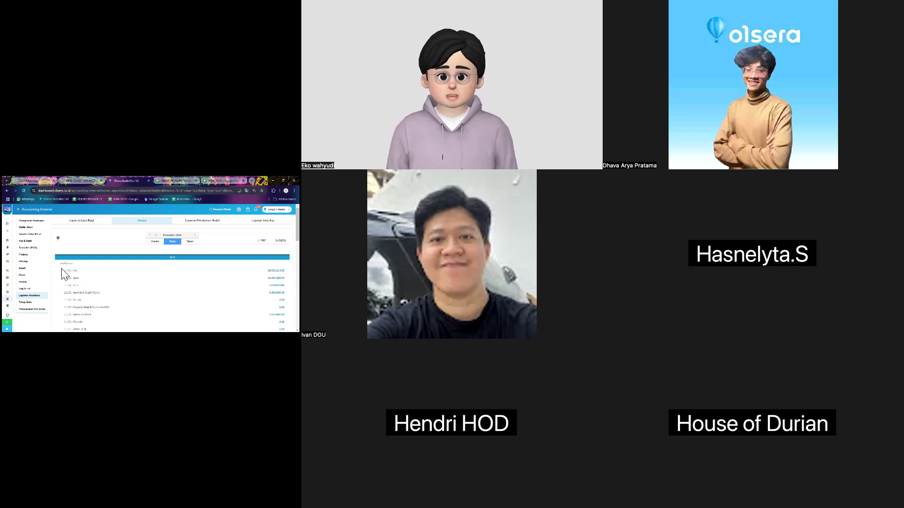
# Step: Examine the balance sheet's Aset Lancar accounts and the 11101 - Kas transaction details, returning to the December 2024 balance sheet
pyautogui.moveTo(60, 264); pyautogui.dragTo(79, 267)
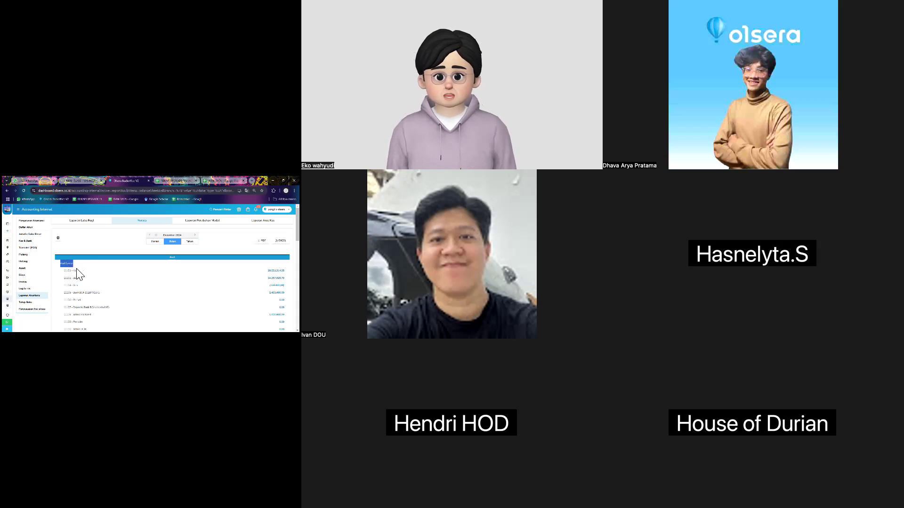
pyautogui.scroll(-8, 77, 272)
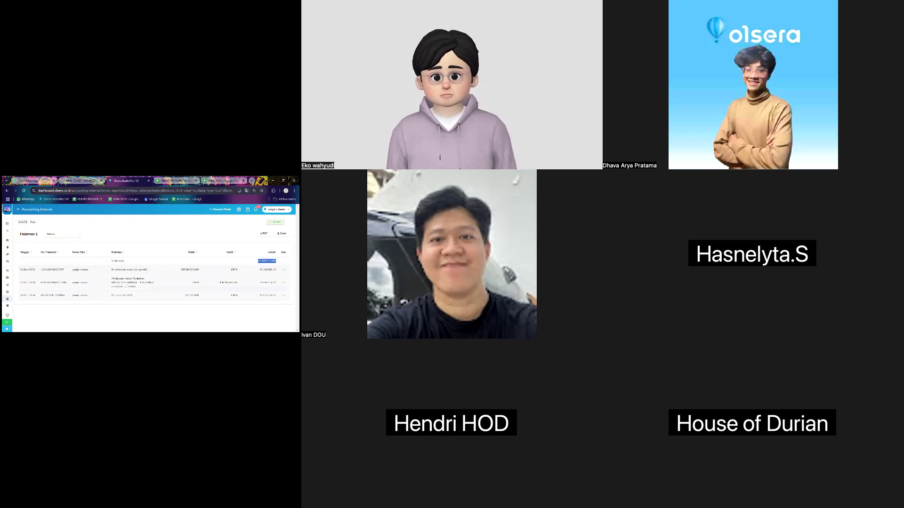
pyautogui.moveTo(199, 270); pyautogui.dragTo(182, 270)
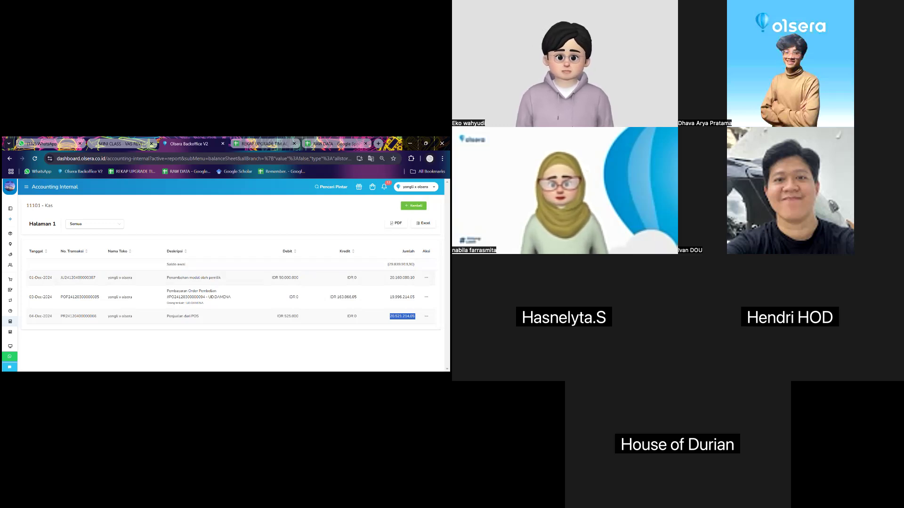
pyautogui.click(413, 205)
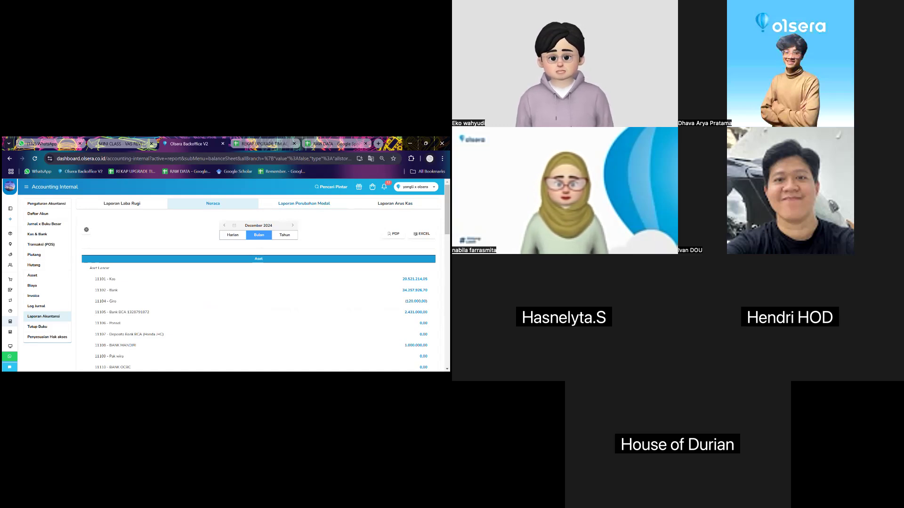
# Step: Open the Laporan Perubahan Modal for December 2024 and highlight the Penambahan Modal heading and the Penarikan row label
pyautogui.click(304, 204)
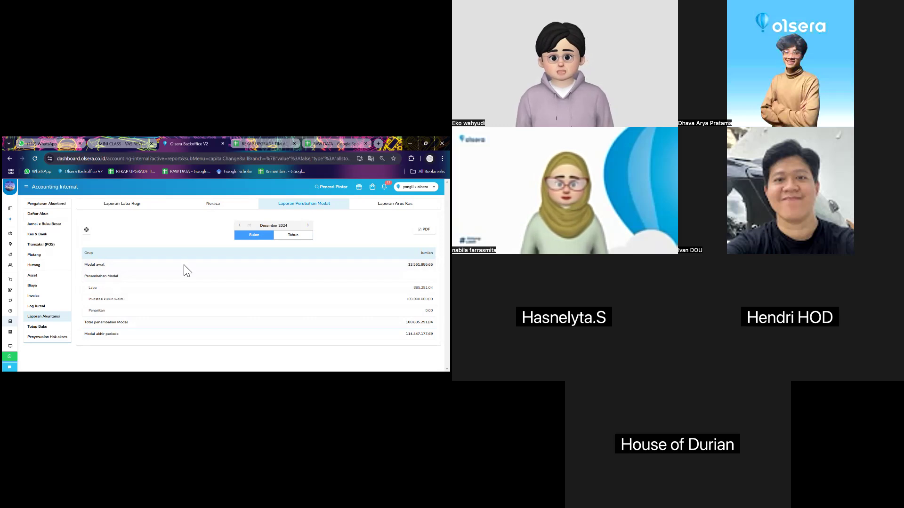
pyautogui.tripleClick(106, 276)
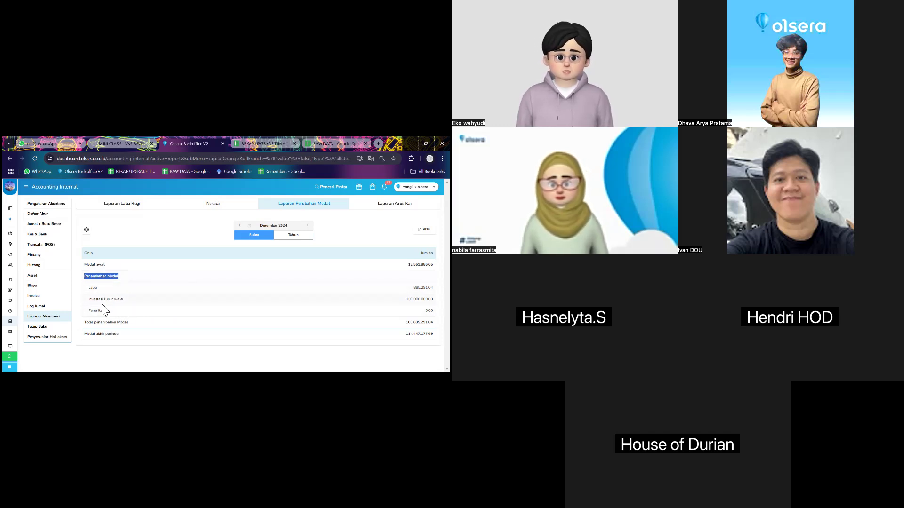
pyautogui.moveTo(88, 311); pyautogui.dragTo(128, 312)
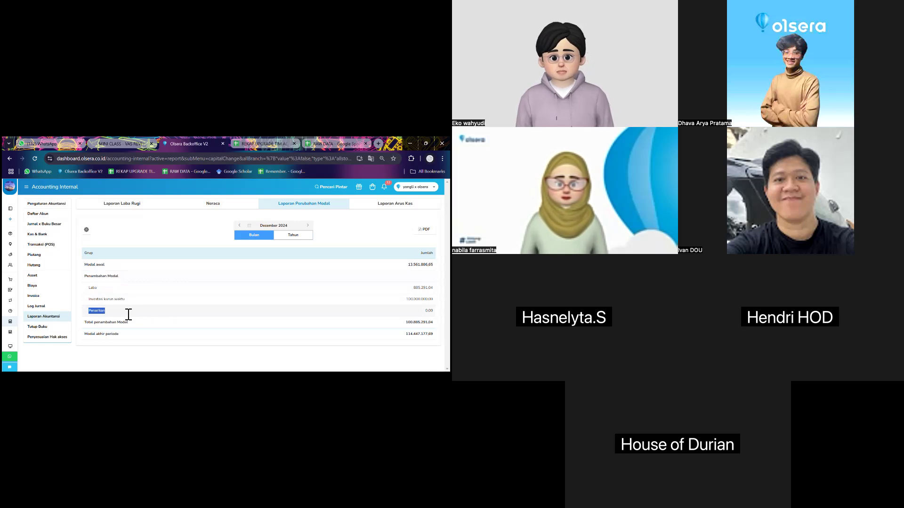
pyautogui.click(109, 312)
pyautogui.doubleClick(115, 312)
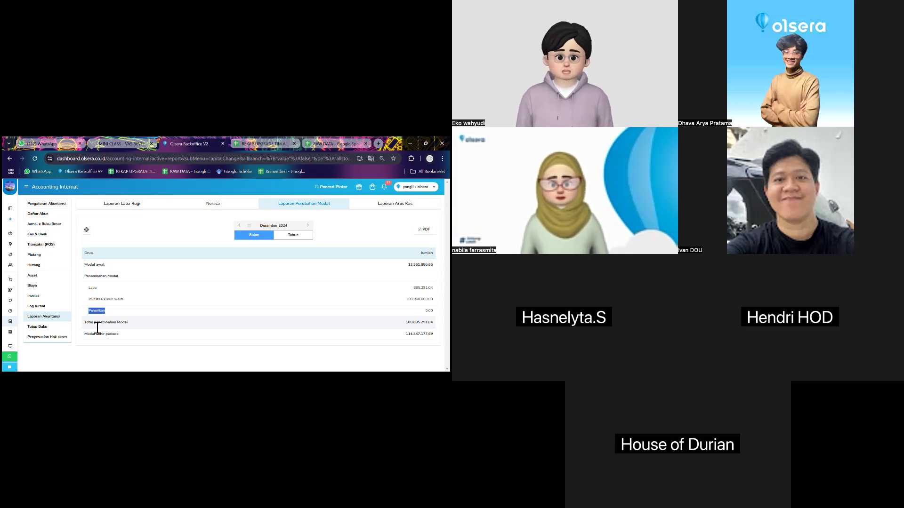
pyautogui.click(153, 269)
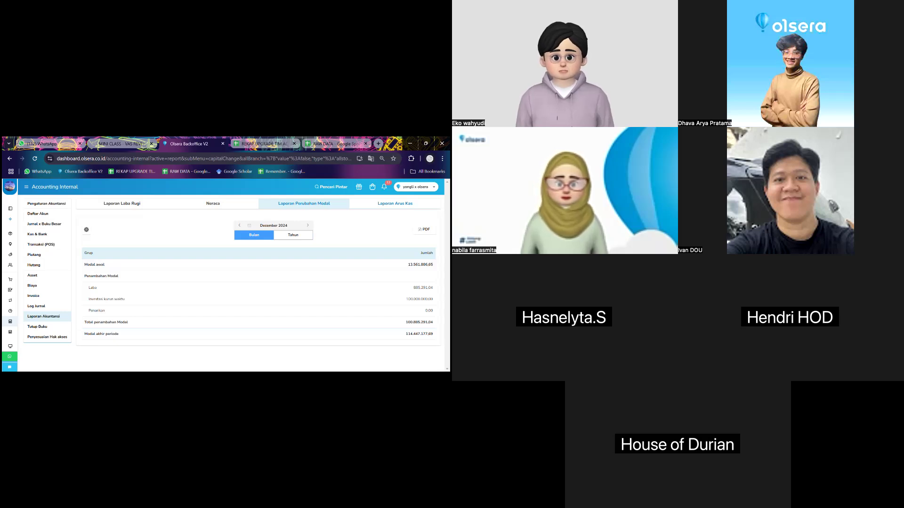
# Step: Open the Laporan Arus Kas for December 2024 and examine its operating, investing and financing activities and closing cash balance
pyautogui.click(395, 204)
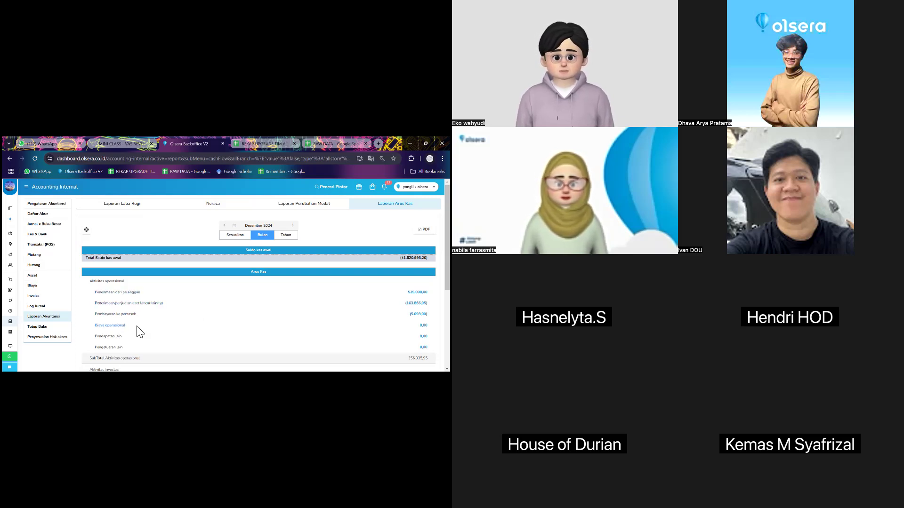
pyautogui.scroll(-2, 138, 330)
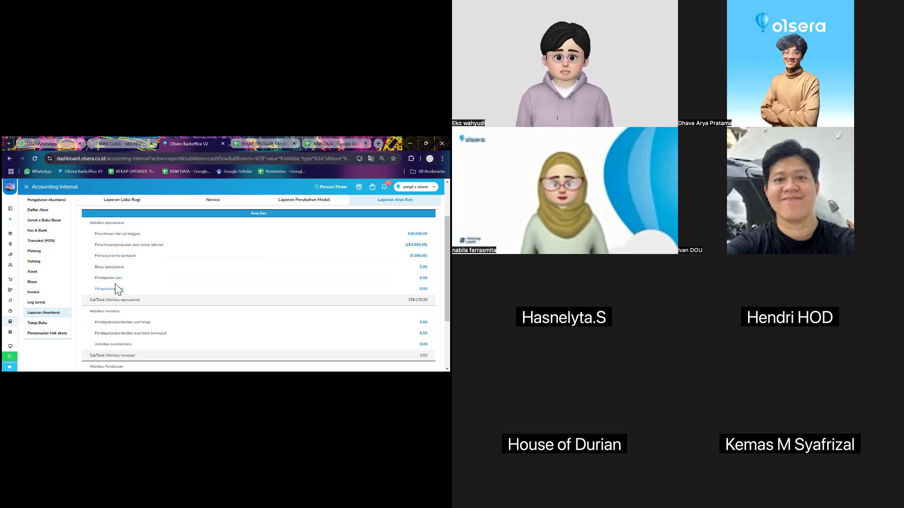
pyautogui.tripleClick(98, 227)
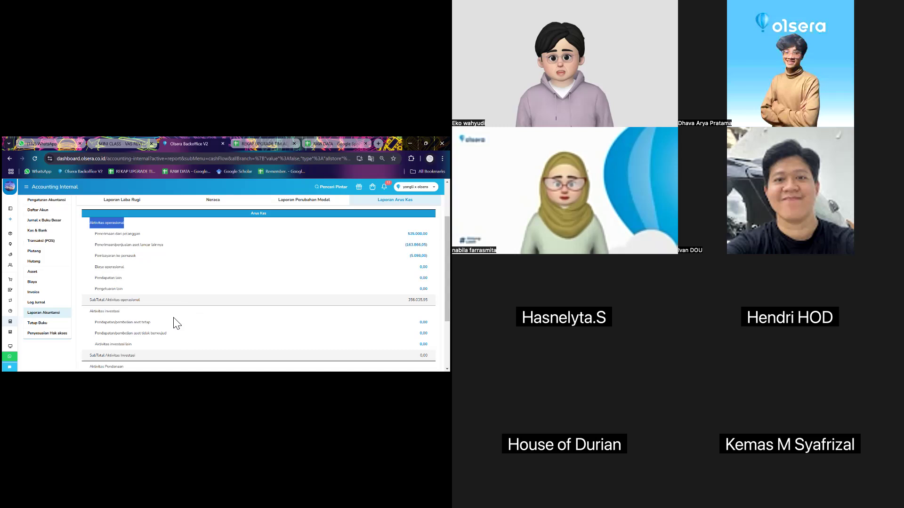
pyautogui.scroll(-2, 174, 322)
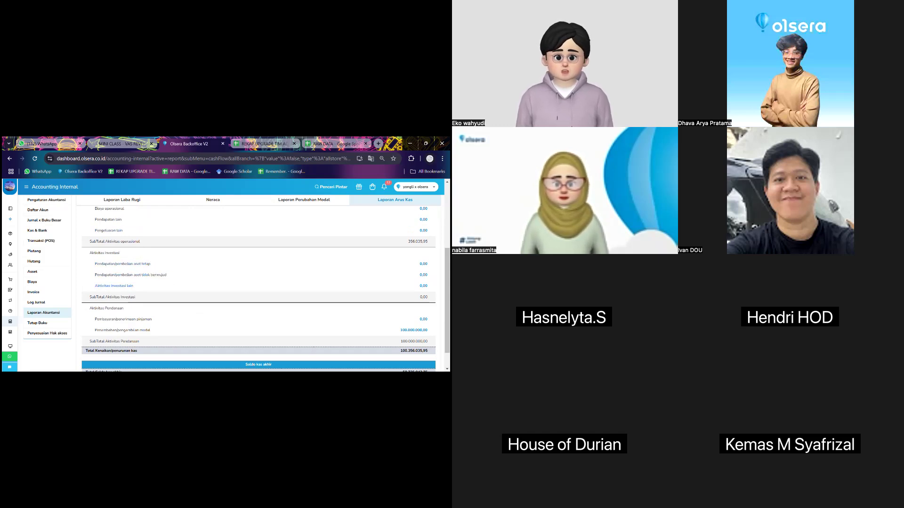
pyautogui.scroll(-1, 114, 286)
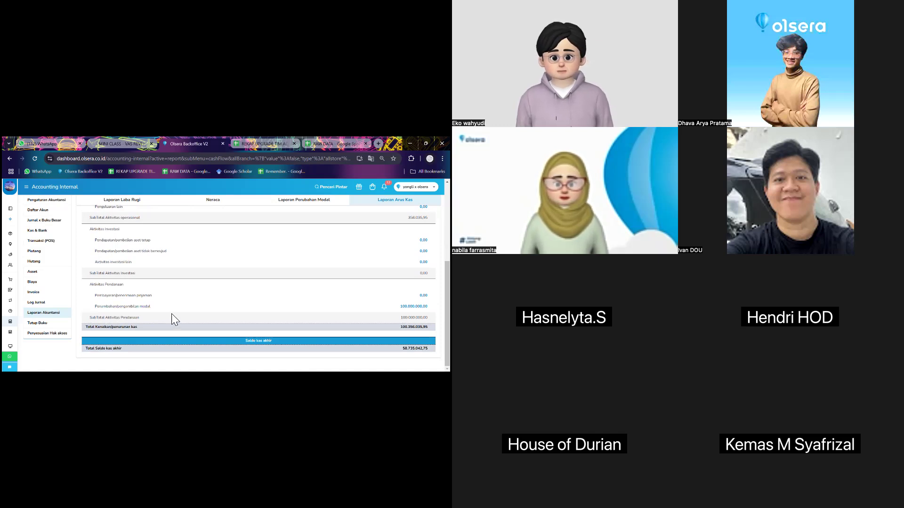
pyautogui.scroll(3, 190, 297)
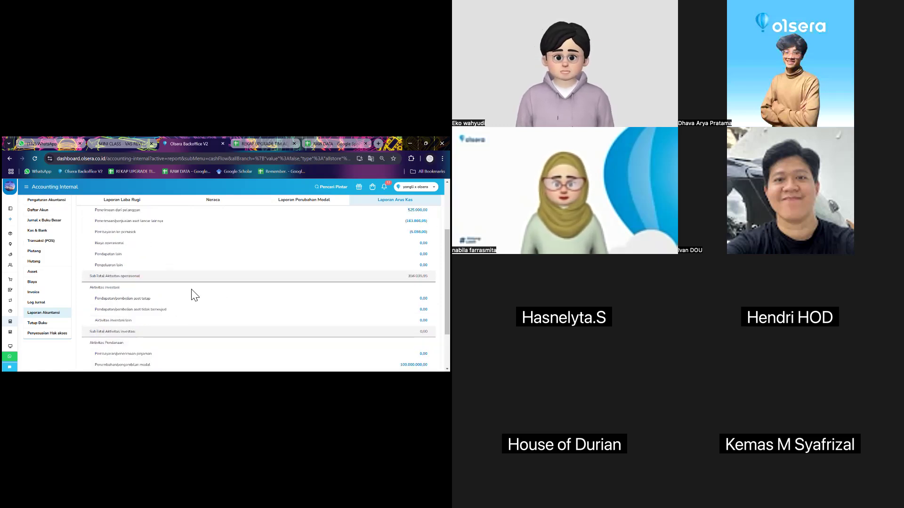
pyautogui.click(127, 261)
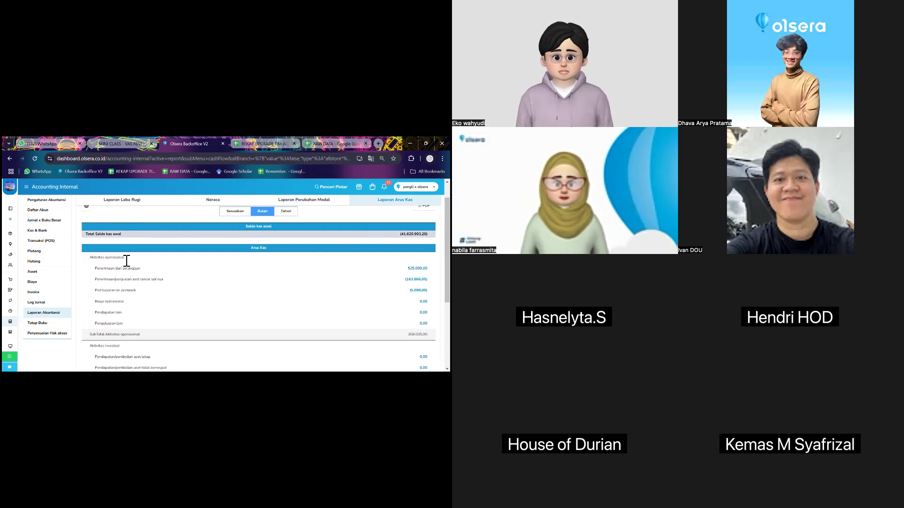
# Step: Highlight the Aktivitas investasi heading and examine the cash flow report's operating, investing and Aktivitas Pendanaan rows again, returning to the report's beginning
pyautogui.scroll(-2, 144, 340)
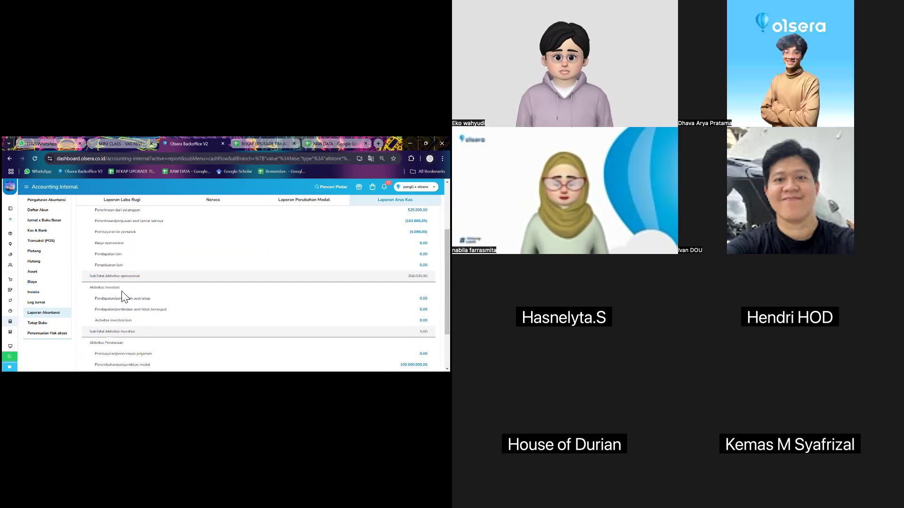
pyautogui.moveTo(120, 289); pyautogui.dragTo(89, 291)
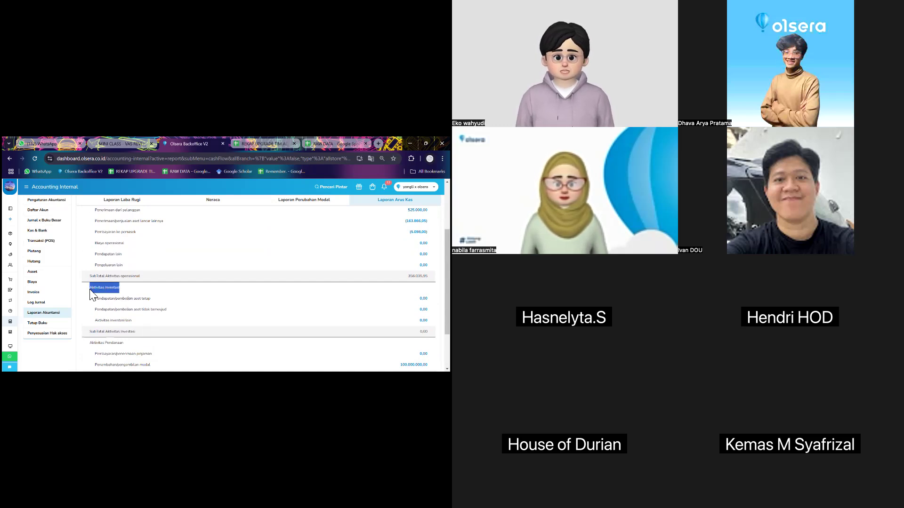
pyautogui.click(87, 312)
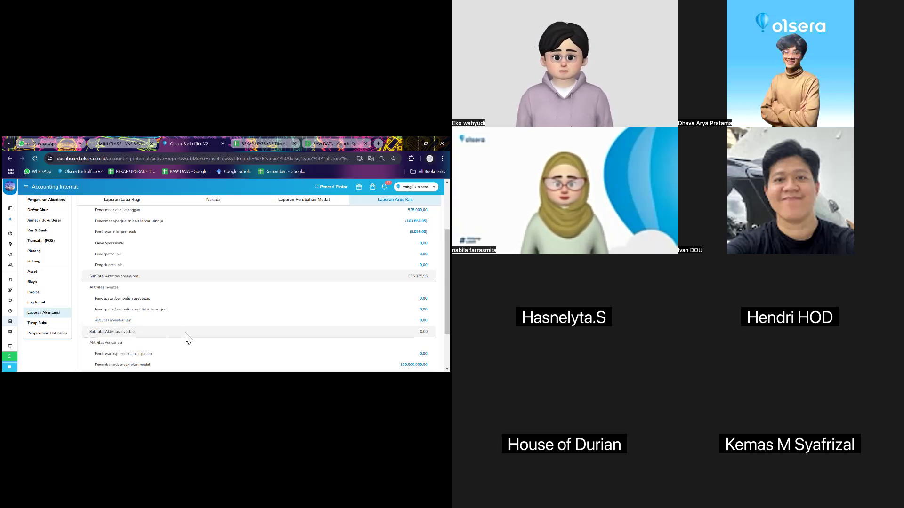
pyautogui.scroll(-2, 185, 332)
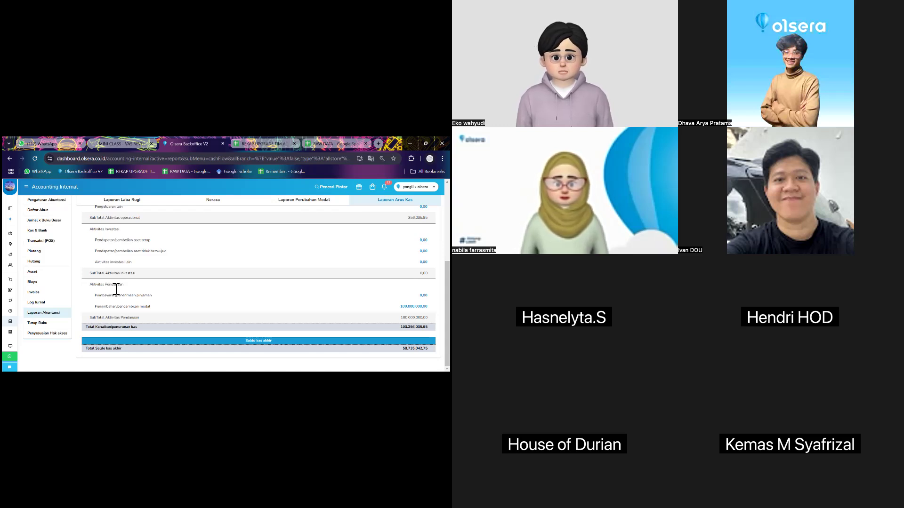
pyautogui.scroll(2, 188, 271)
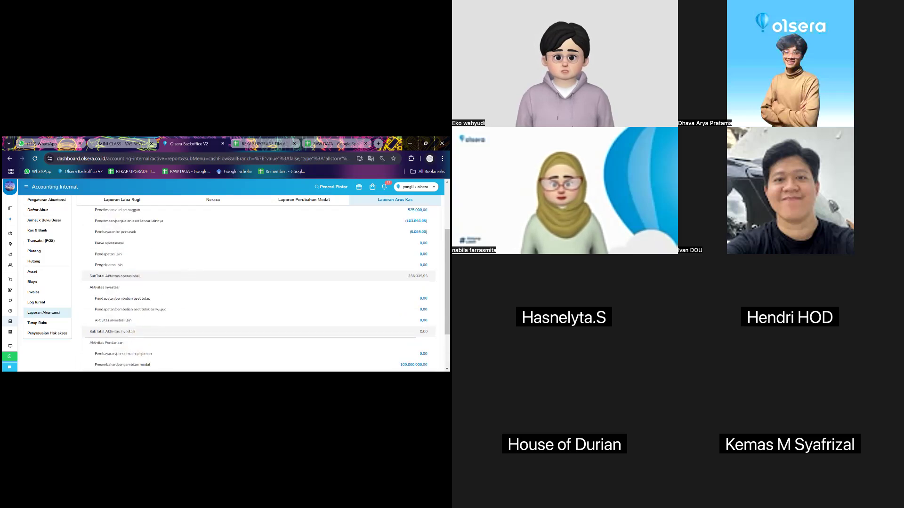
pyautogui.scroll(2, 177, 243)
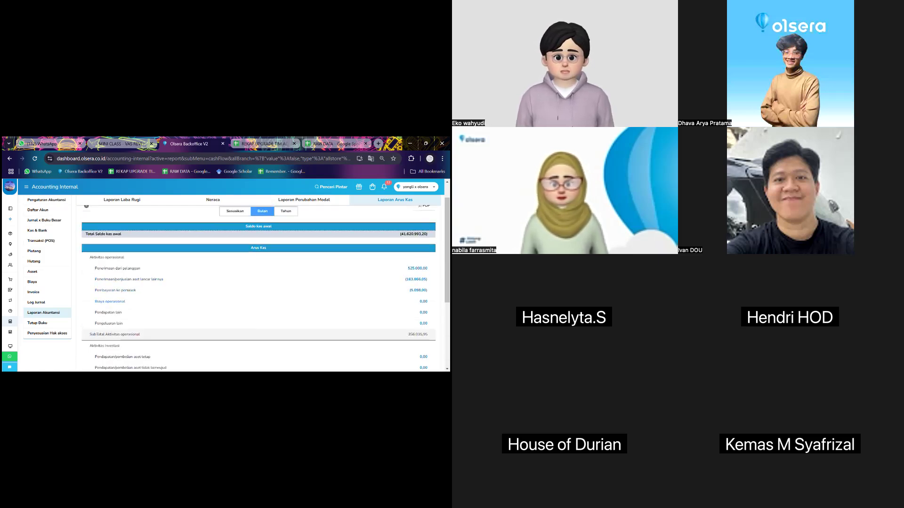
pyautogui.scroll(-2, 197, 301)
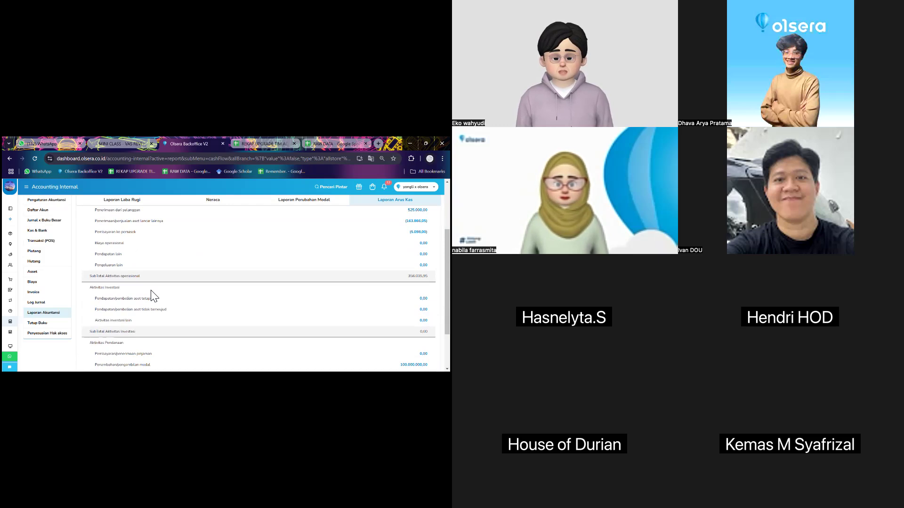
pyautogui.scroll(-2, 150, 313)
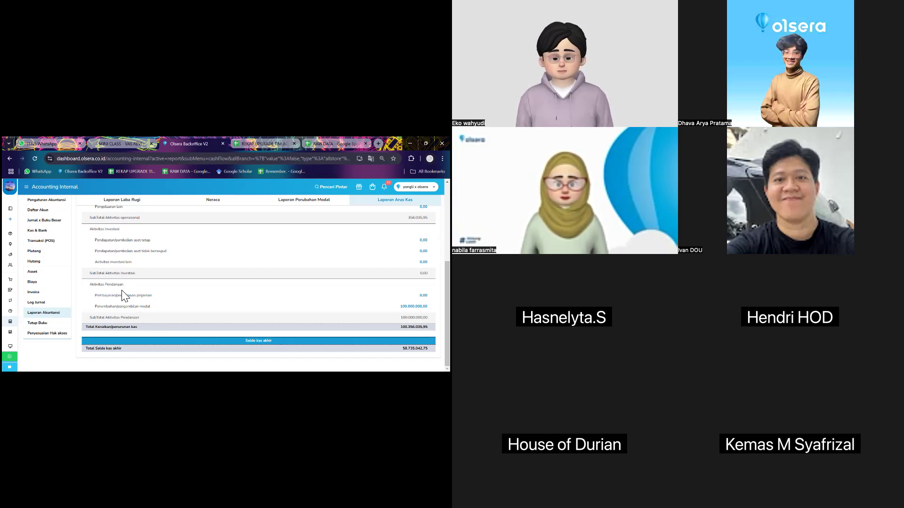
pyautogui.scroll(3, 141, 306)
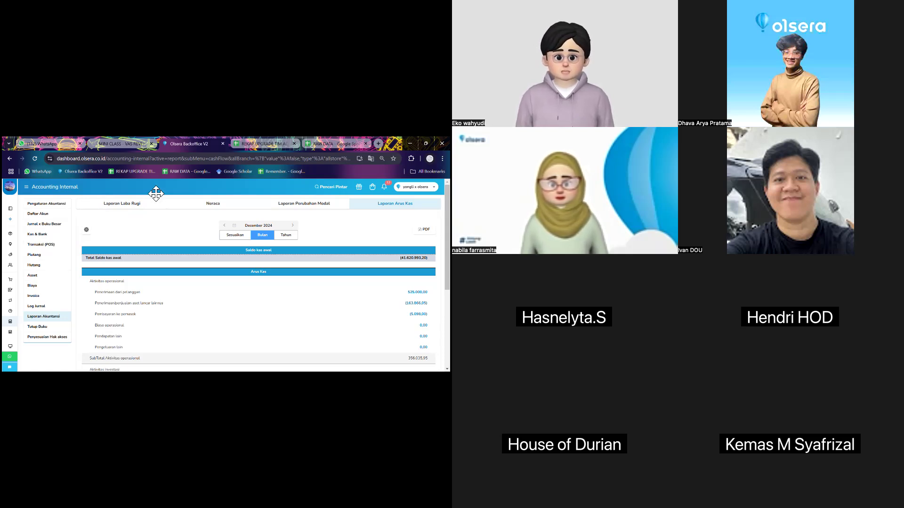
pyautogui.click(133, 221)
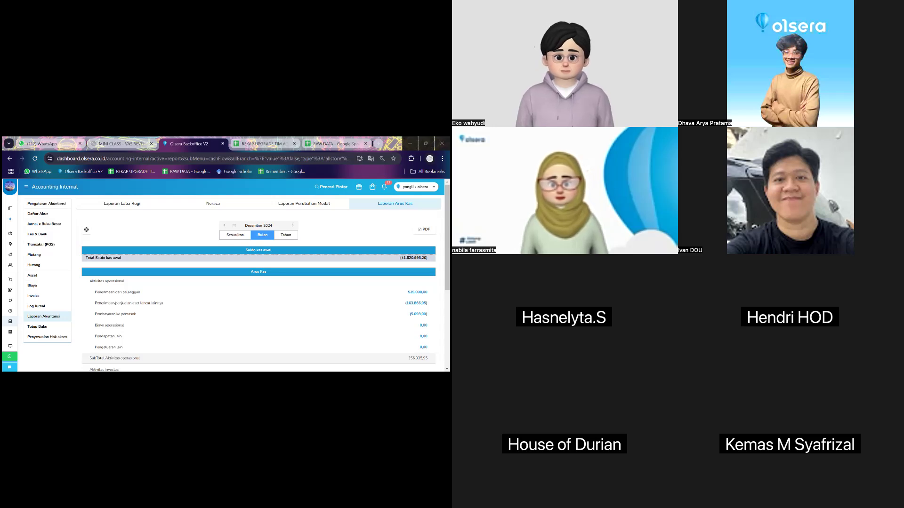
# Step: Switch to the MINI CLASS - VAS REVENUE PDF and present it full screen from its first page
pyautogui.click(121, 144)
pyautogui.scroll(7, 223, 285)
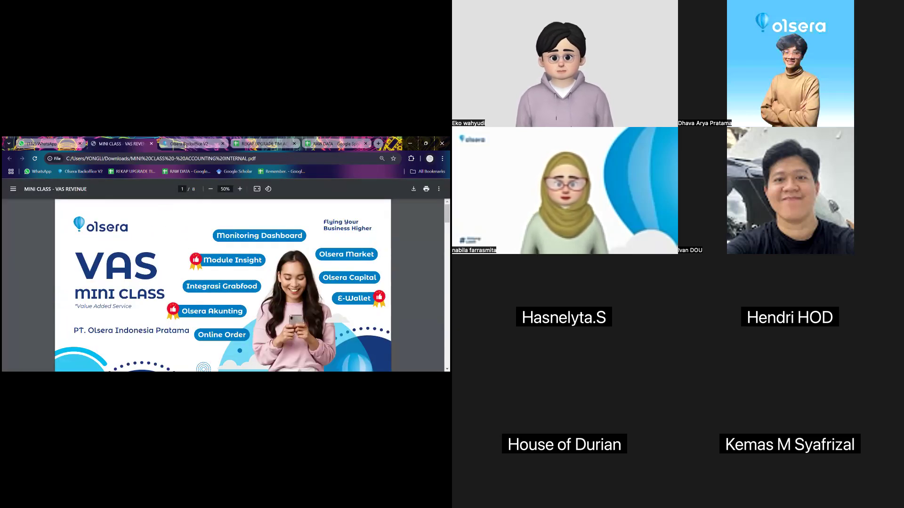
pyautogui.click(439, 188)
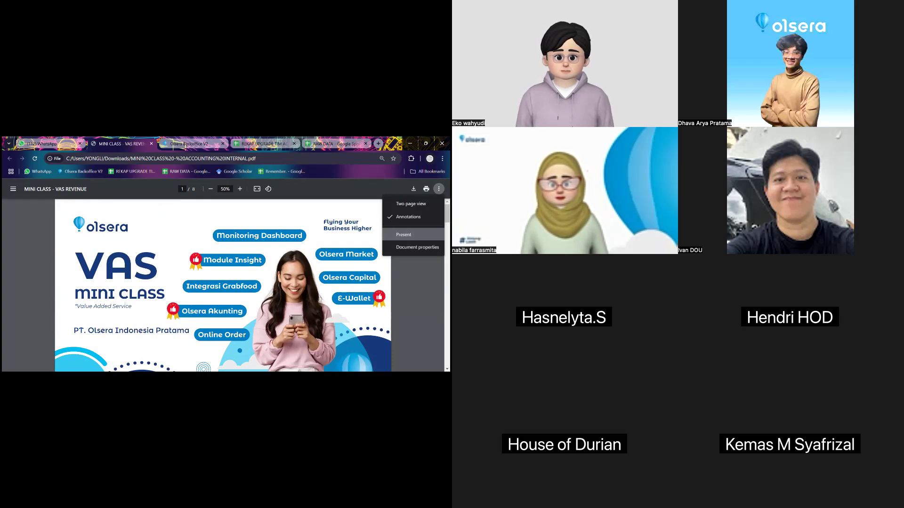
pyautogui.click(404, 235)
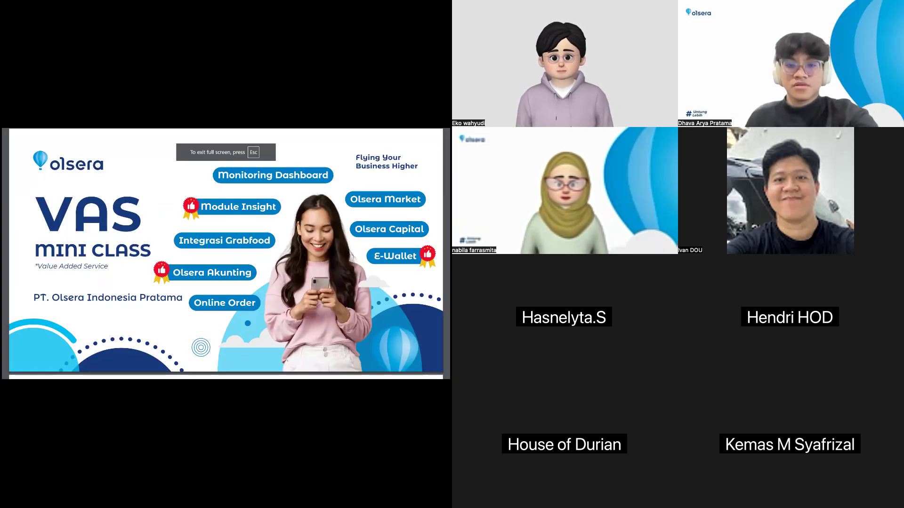